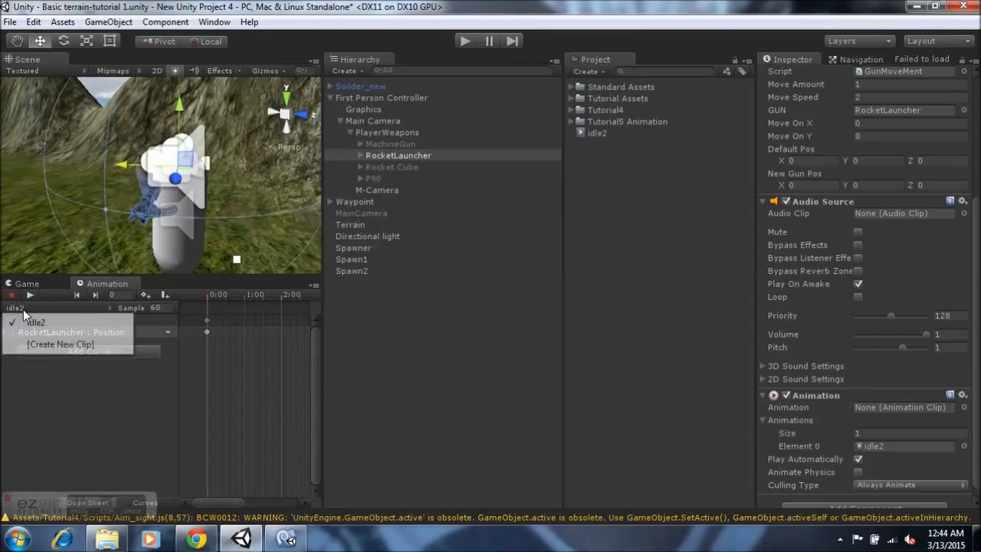
# Create a new animation clip named walk2 for the RocketLauncher.
pyautogui.click(52, 344)
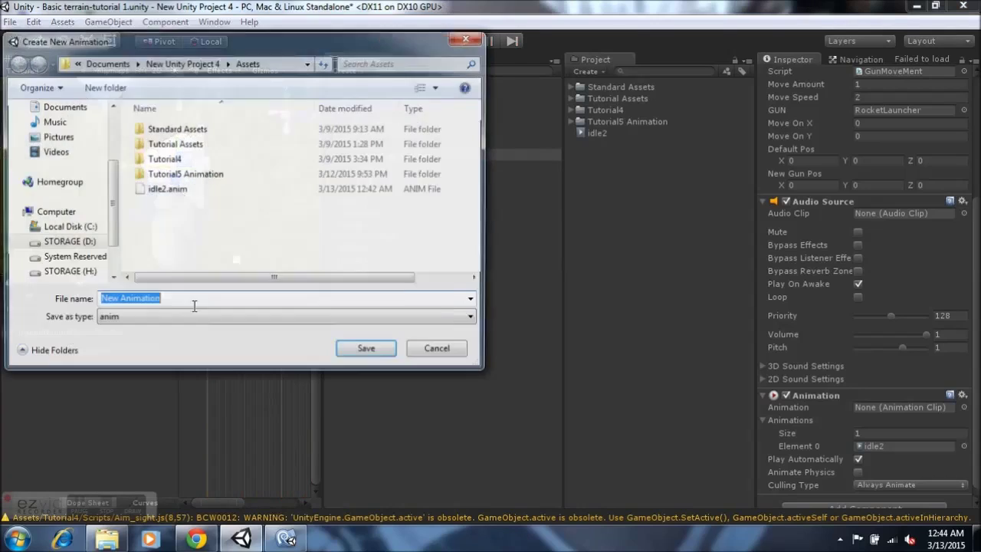
pyautogui.write('walk2')
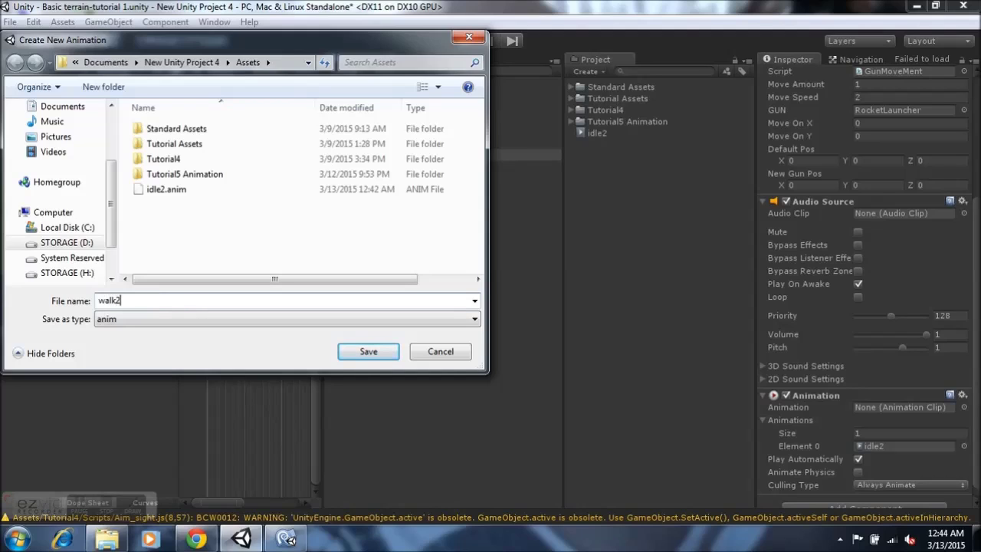
pyautogui.press('Return')
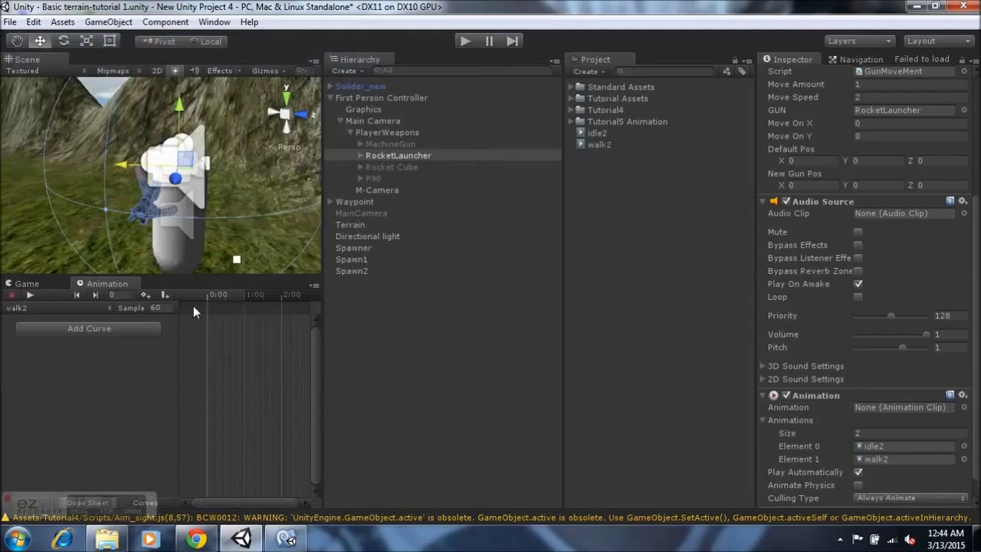
# Record alternating up and down position keys at frames 0, 13, 27, 38 and 61.
pyautogui.moveTo(262, 223); pyautogui.dragTo(46, 261)
pyautogui.click(12, 295)
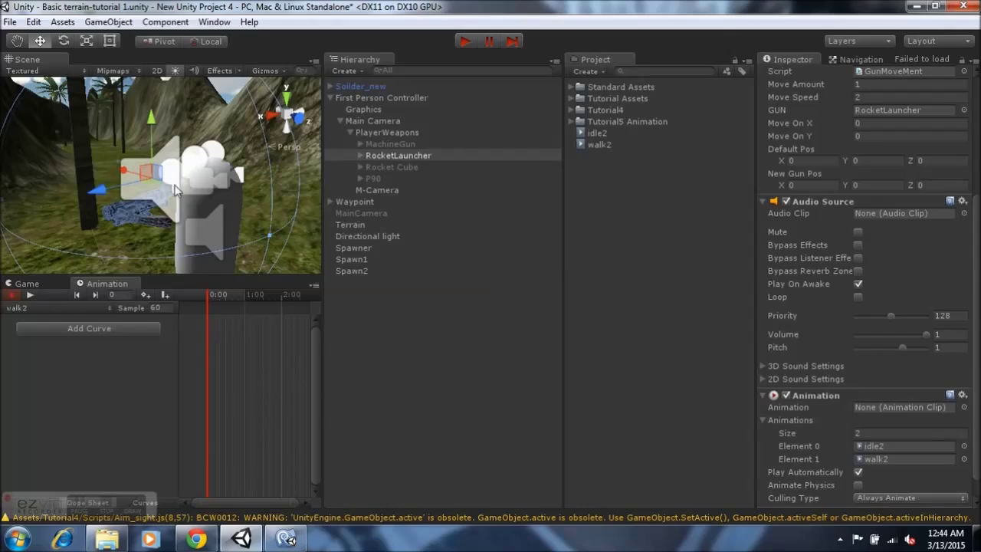
pyautogui.moveTo(153, 136); pyautogui.dragTo(153, 125)
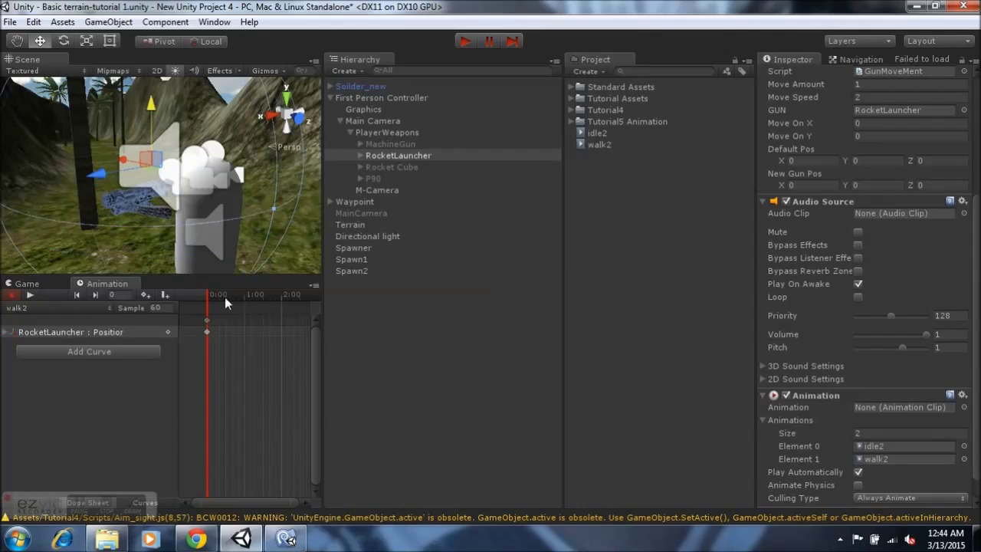
pyautogui.moveTo(221, 303); pyautogui.dragTo(216, 300)
pyautogui.moveTo(166, 112); pyautogui.dragTo(166, 154)
pyautogui.moveTo(226, 306); pyautogui.dragTo(224, 305)
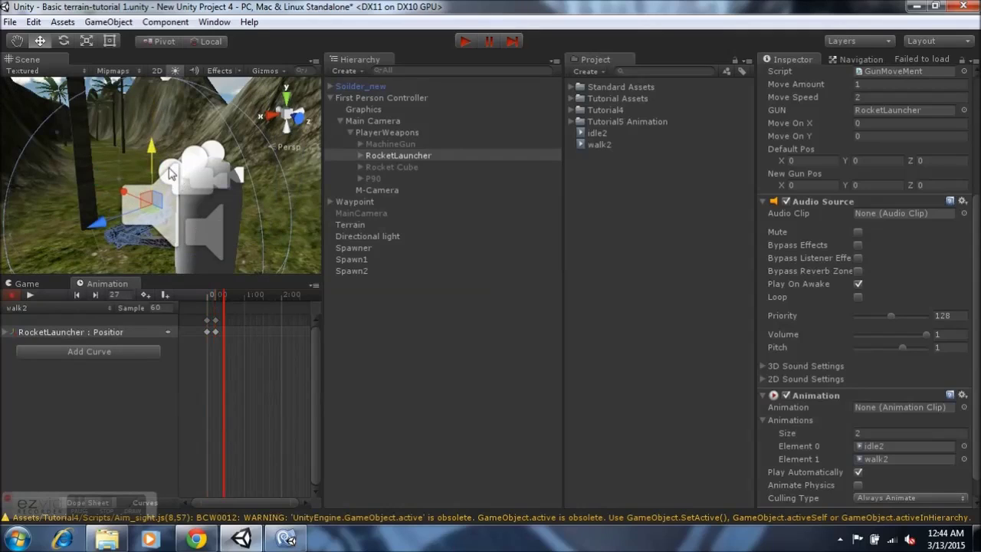
pyautogui.moveTo(152, 145); pyautogui.dragTo(152, 134)
pyautogui.click(231, 300)
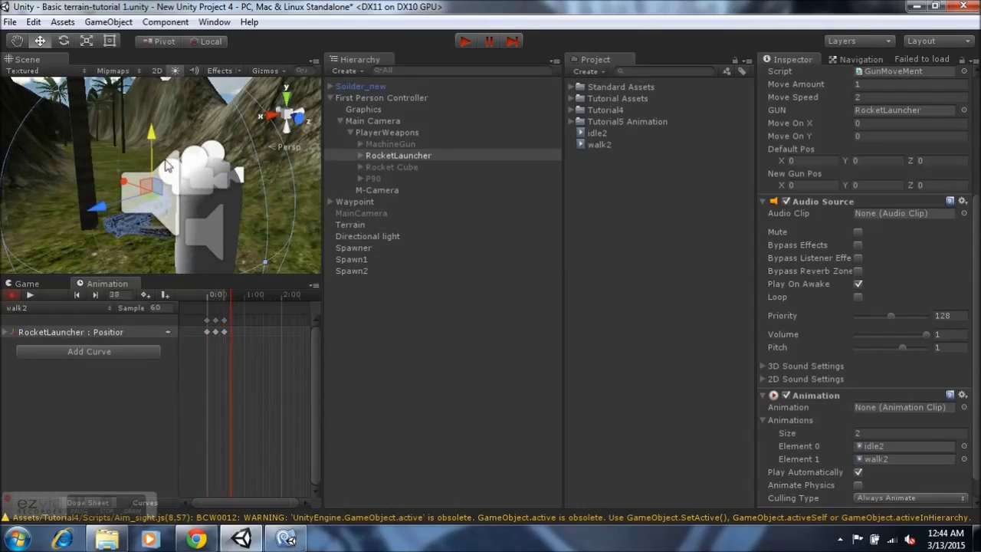
pyautogui.moveTo(152, 136); pyautogui.dragTo(153, 148)
pyautogui.click(237, 300)
pyautogui.click(245, 300)
pyautogui.moveTo(152, 140); pyautogui.dragTo(153, 158)
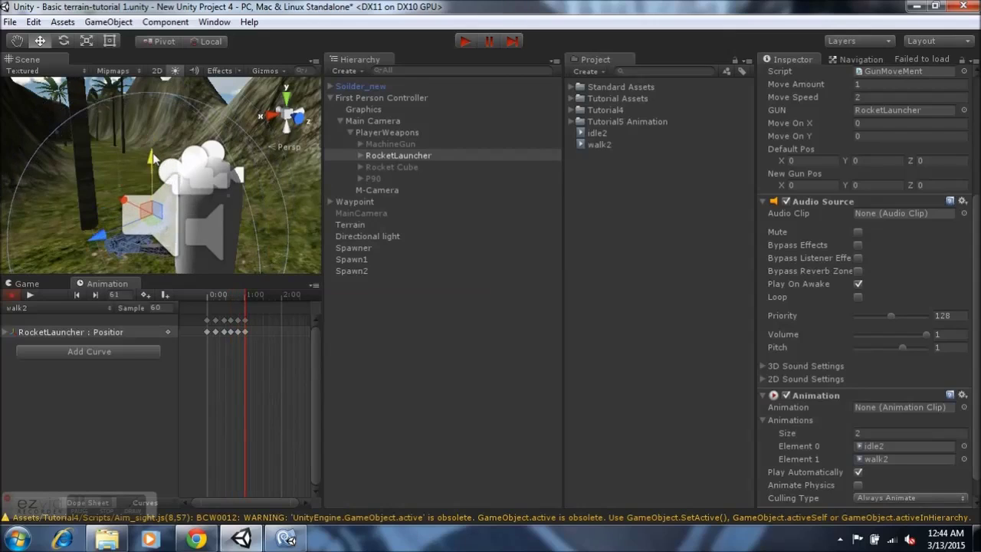
# Preview walk2, delete its final key at frame 61, and preview it again.
pyautogui.click(30, 295)
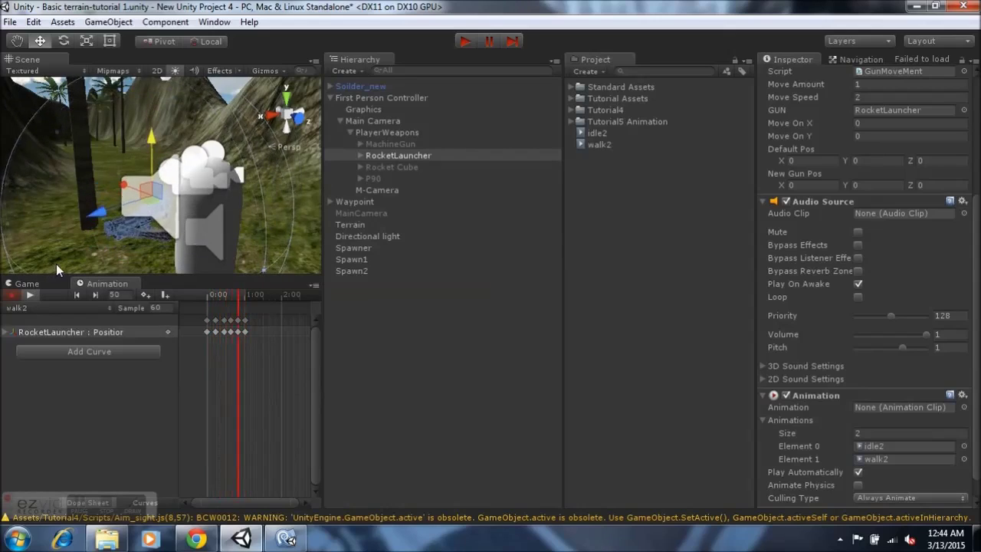
pyautogui.click(36, 292)
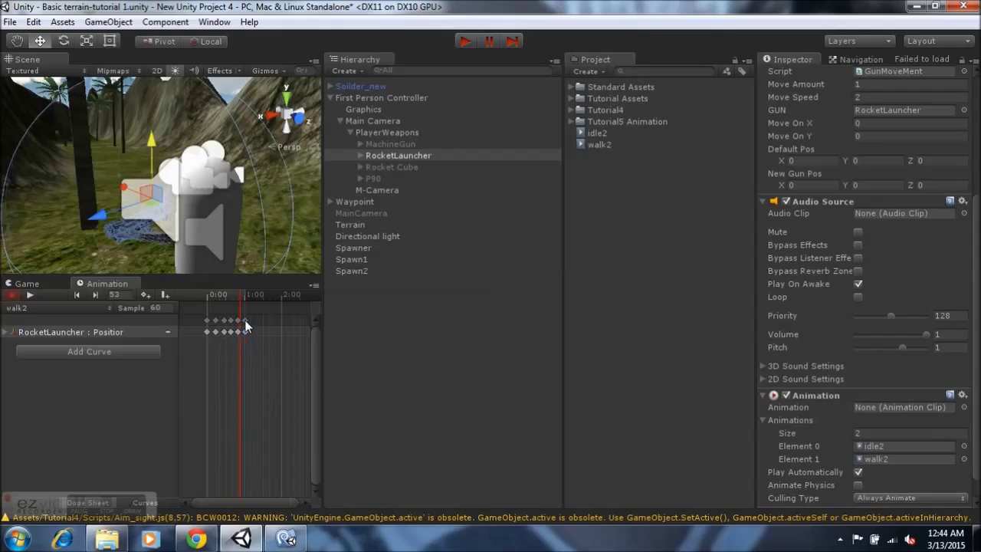
pyautogui.rightClick(247, 325)
pyautogui.click(269, 346)
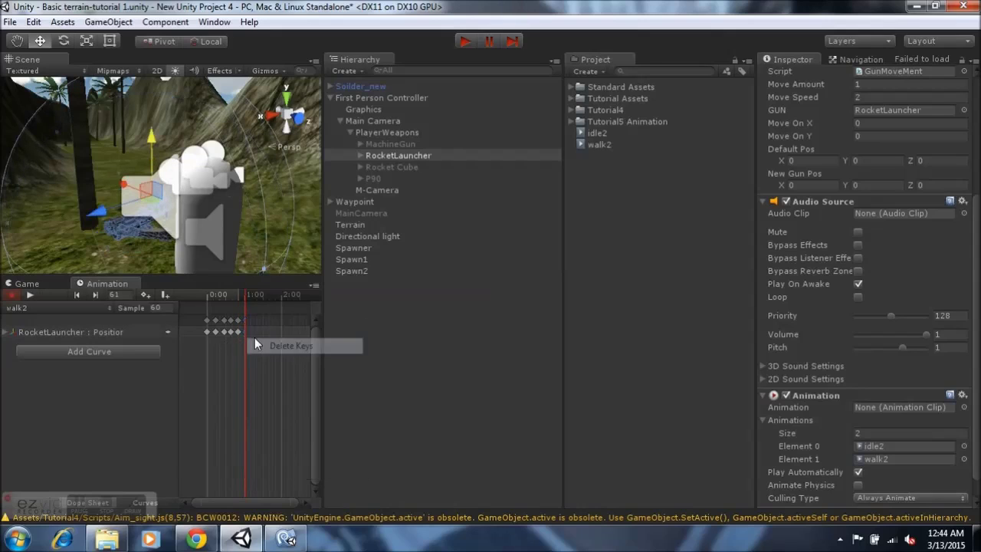
pyautogui.click(30, 294)
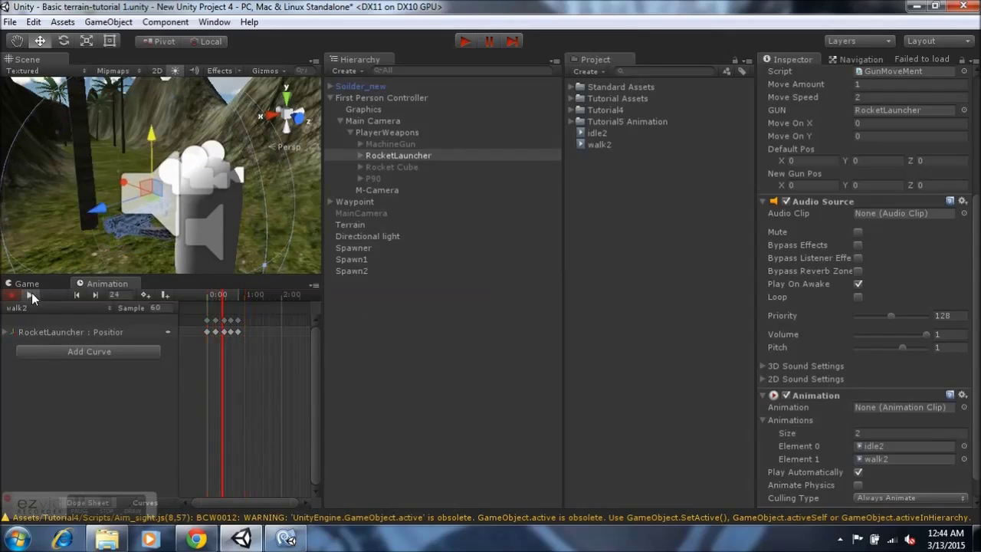
pyautogui.click(75, 295)
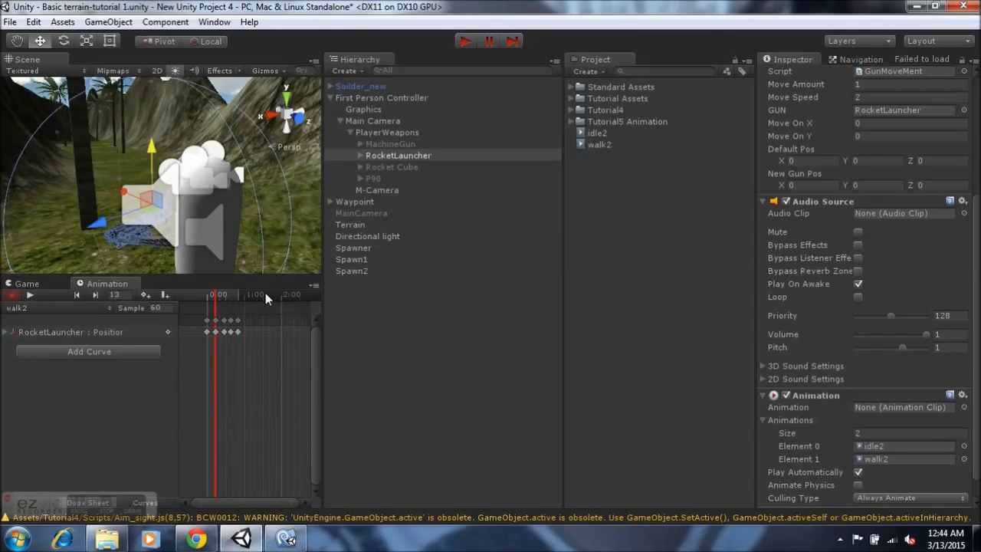
pyautogui.click(78, 305)
pyautogui.click(90, 363)
# Save a new clip as fire2 and record sideways X position keys at frames 0 and 28.
pyautogui.write('f')
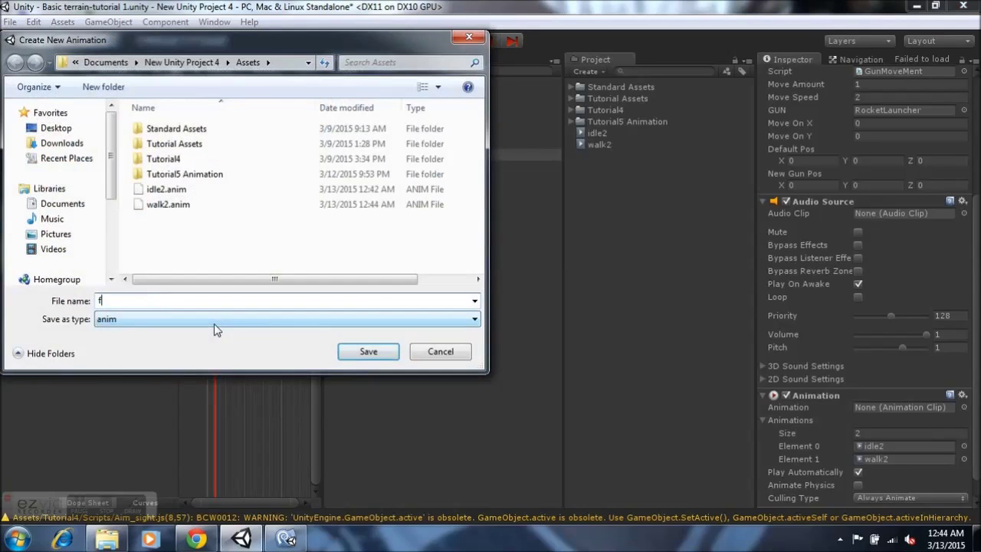
pyautogui.write('ire2')
pyautogui.press('Return')
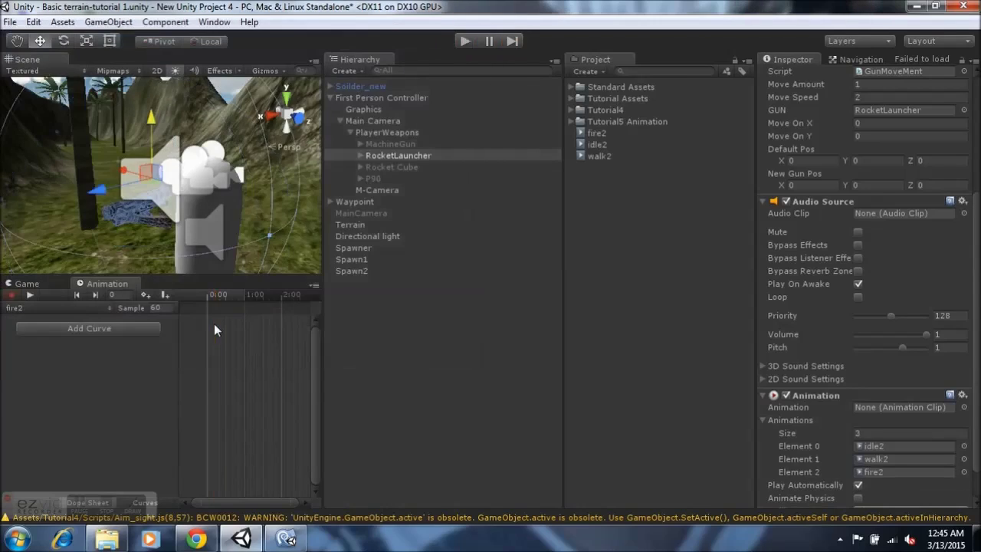
pyautogui.moveTo(251, 244); pyautogui.dragTo(205, 211, button='middle')
pyautogui.click(12, 295)
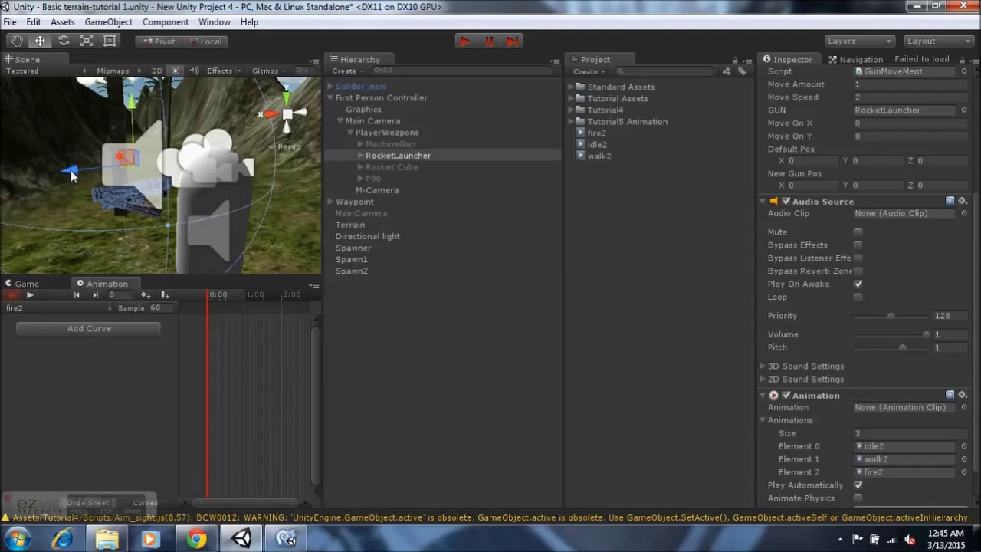
pyautogui.moveTo(70, 175); pyautogui.dragTo(101, 172)
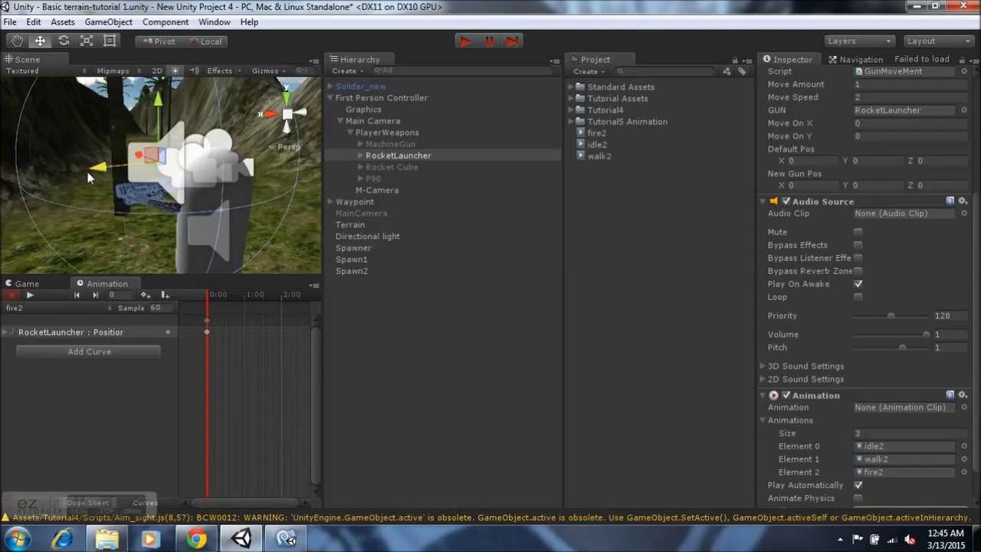
pyautogui.click(225, 300)
pyautogui.moveTo(90, 166); pyautogui.dragTo(95, 170)
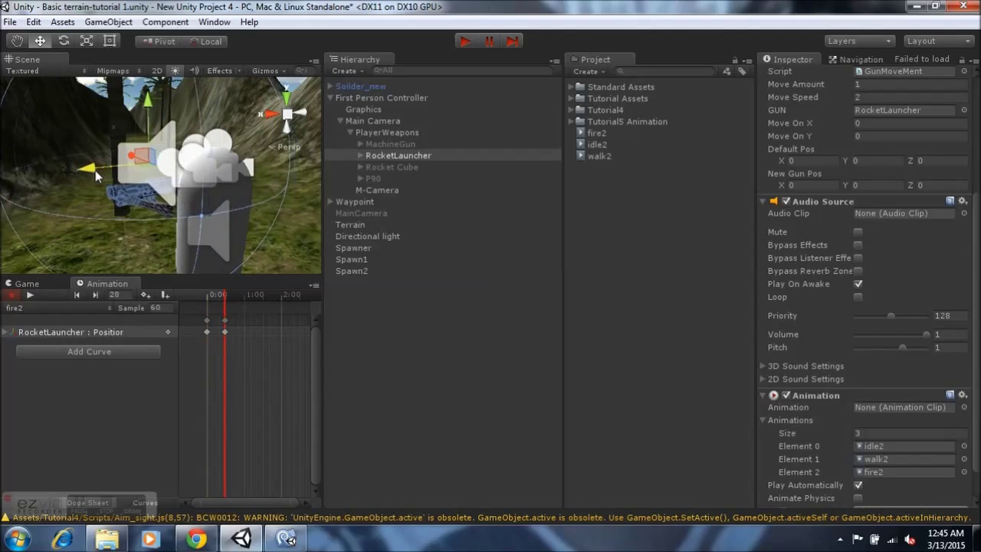
# Preview the fire2 animation.
pyautogui.click(32, 293)
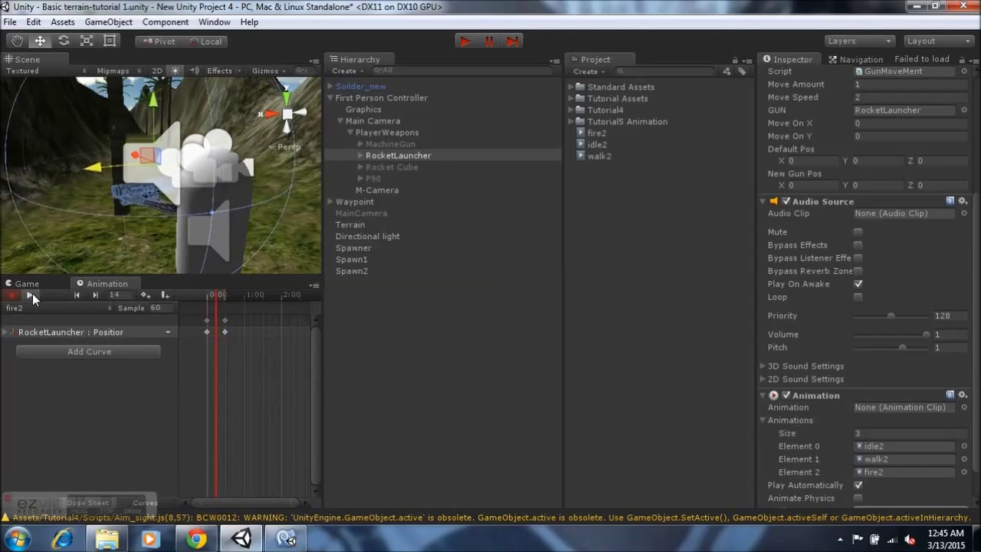
pyautogui.click(32, 293)
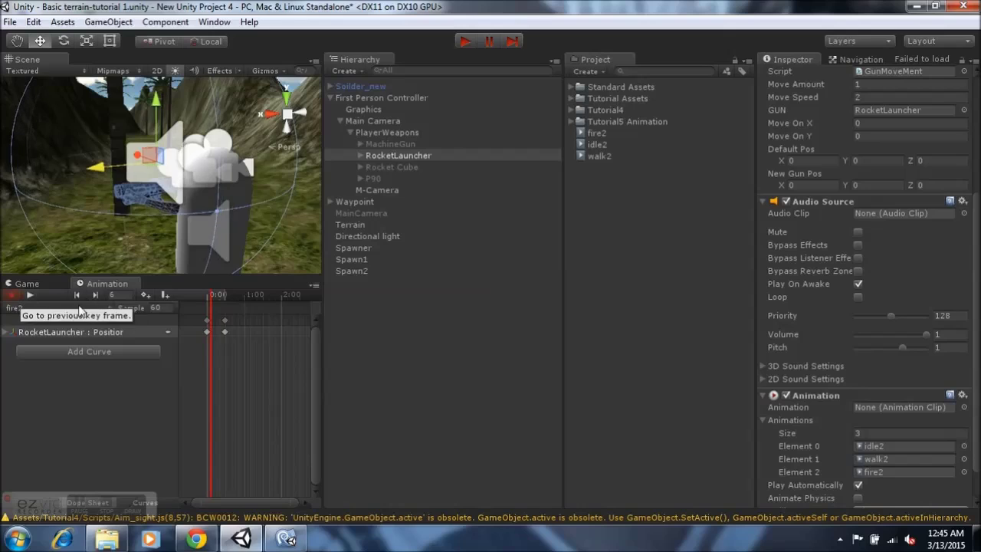
pyautogui.click(52, 306)
pyautogui.click(81, 374)
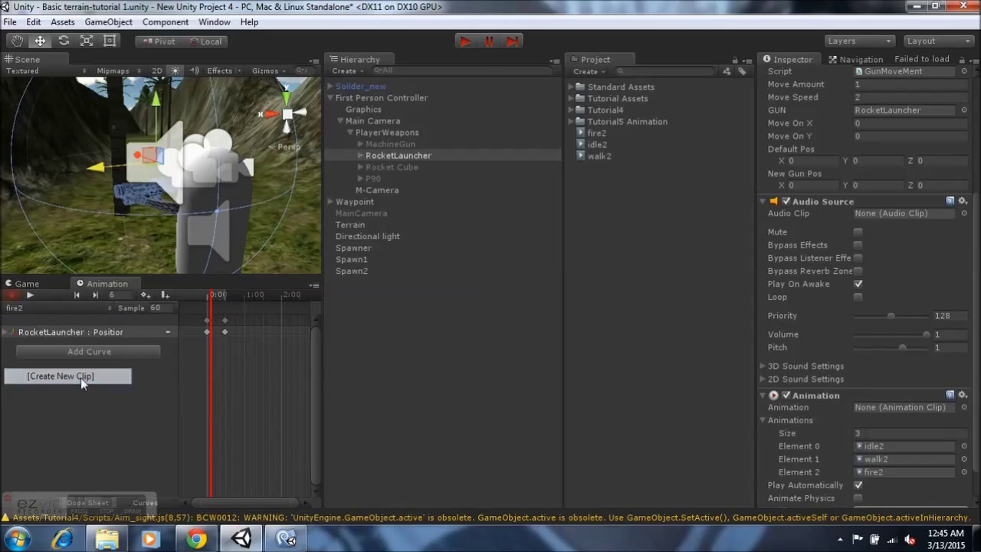
# Save a new clip as jump2 with a raised position key at frame 0 and a lowered one at 58.
pyautogui.write('jump')
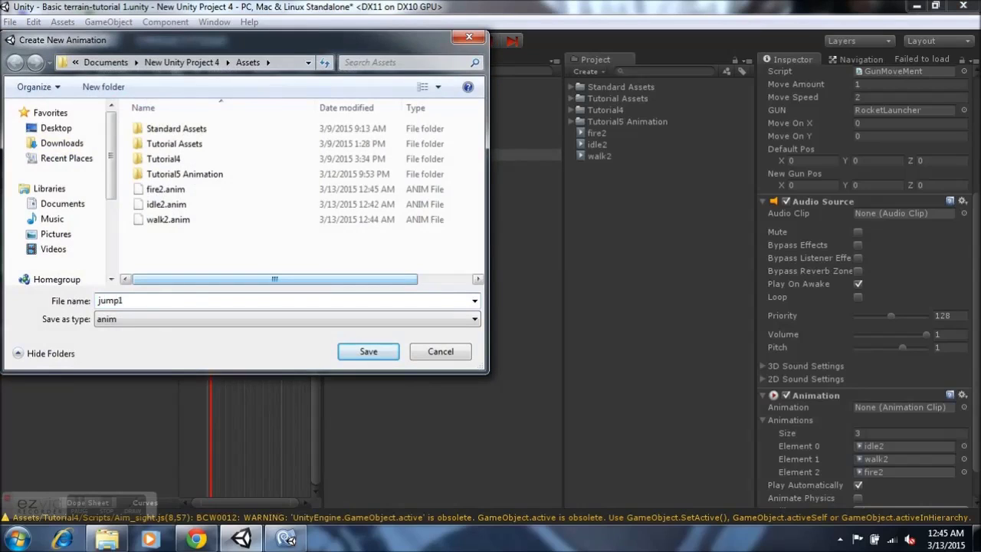
pyautogui.write('2')
pyautogui.press('Return')
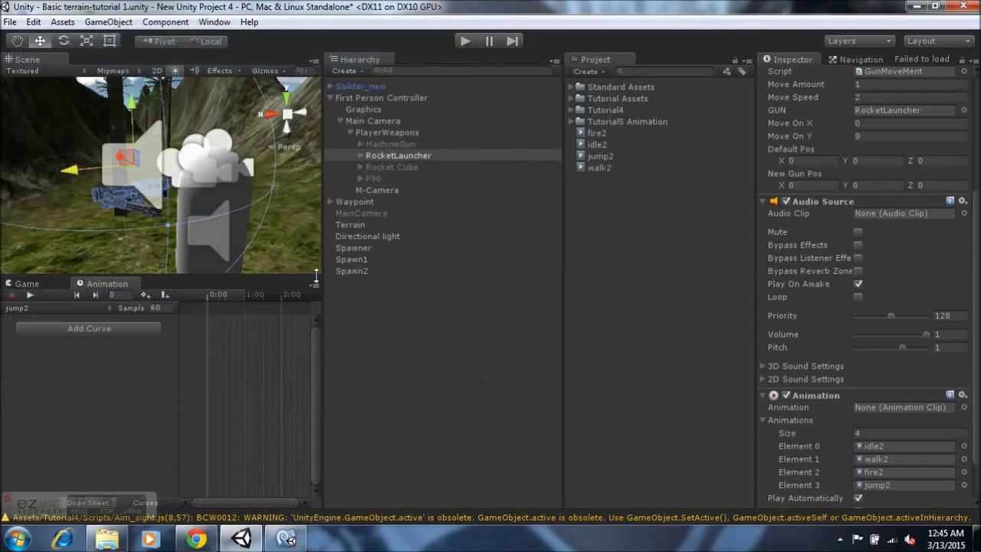
pyautogui.click(12, 296)
pyautogui.moveTo(135, 130); pyautogui.dragTo(136, 120)
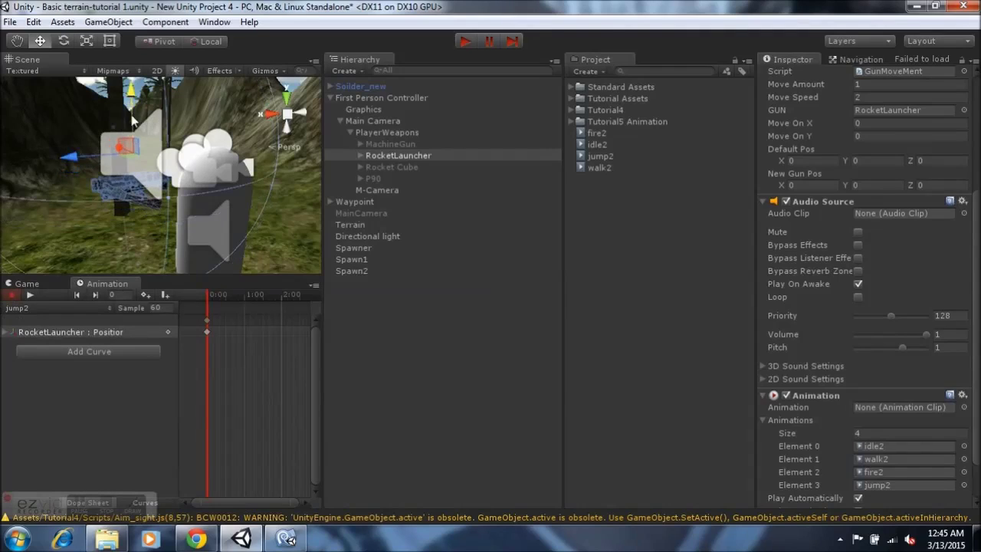
pyautogui.click(243, 304)
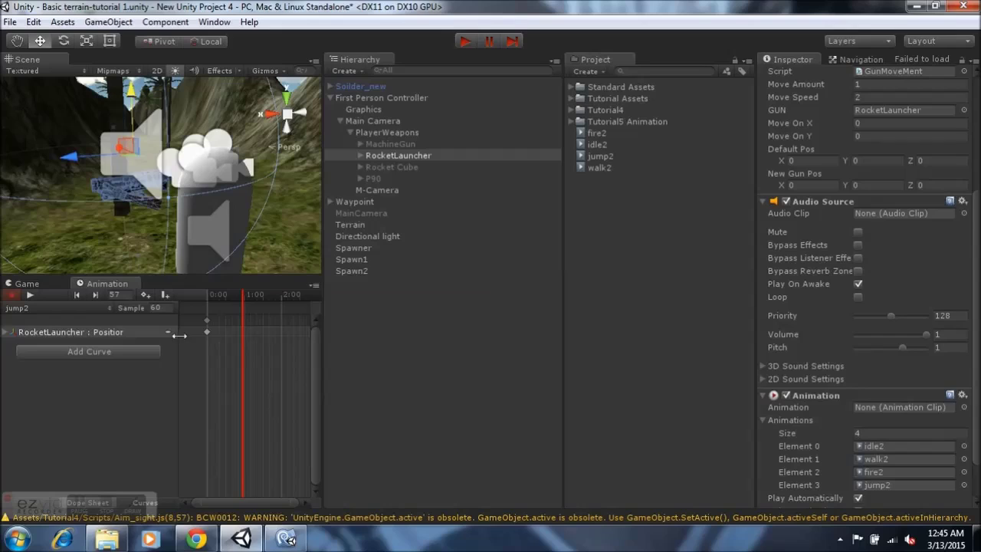
pyautogui.click(206, 319)
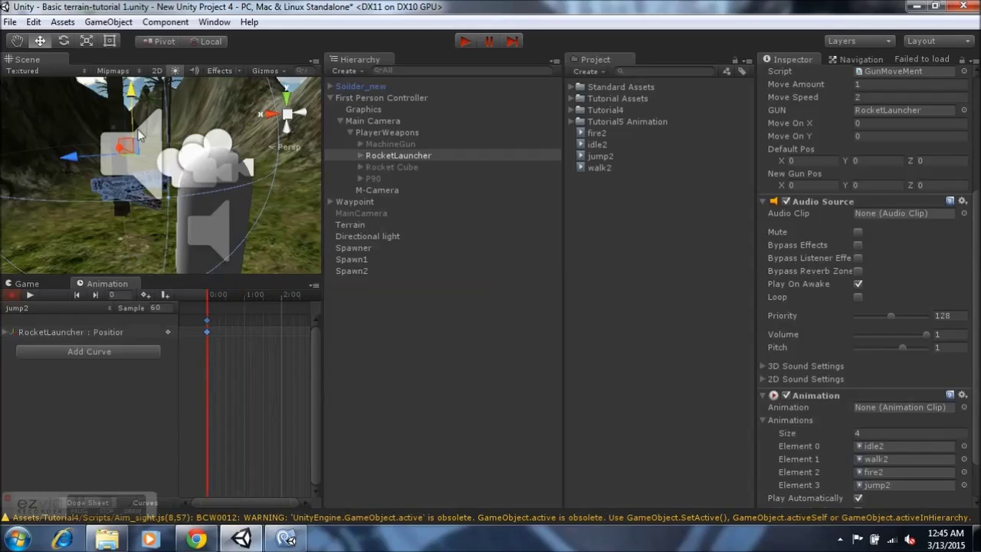
pyautogui.click(244, 304)
pyautogui.moveTo(139, 100); pyautogui.dragTo(139, 111)
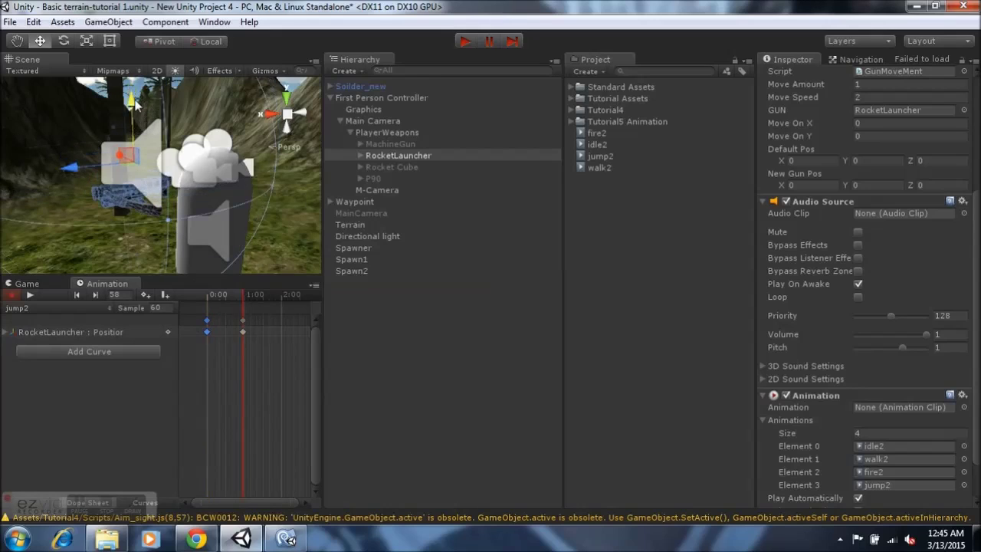
# Preview the jump2 animation twice.
pyautogui.click(34, 293)
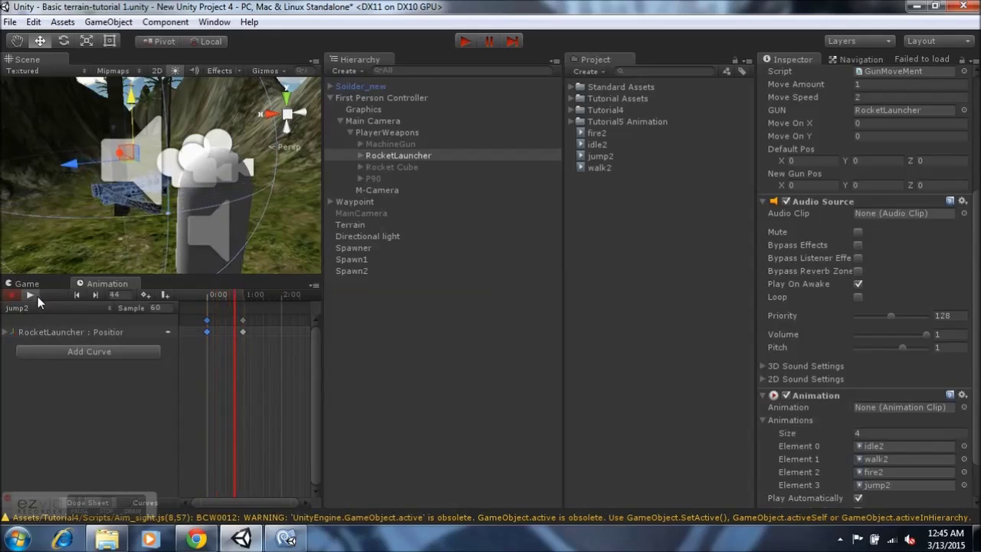
pyautogui.click(242, 320)
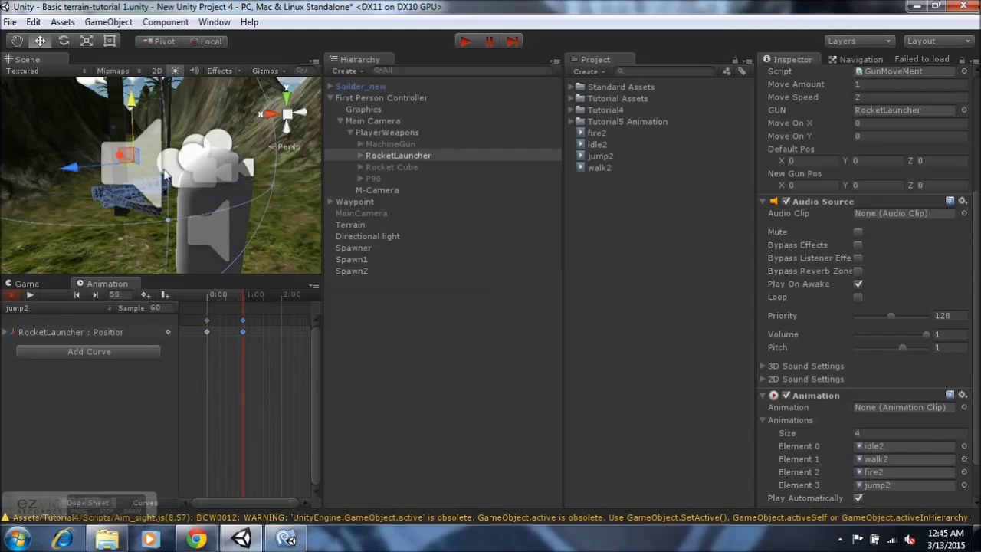
pyautogui.click(36, 293)
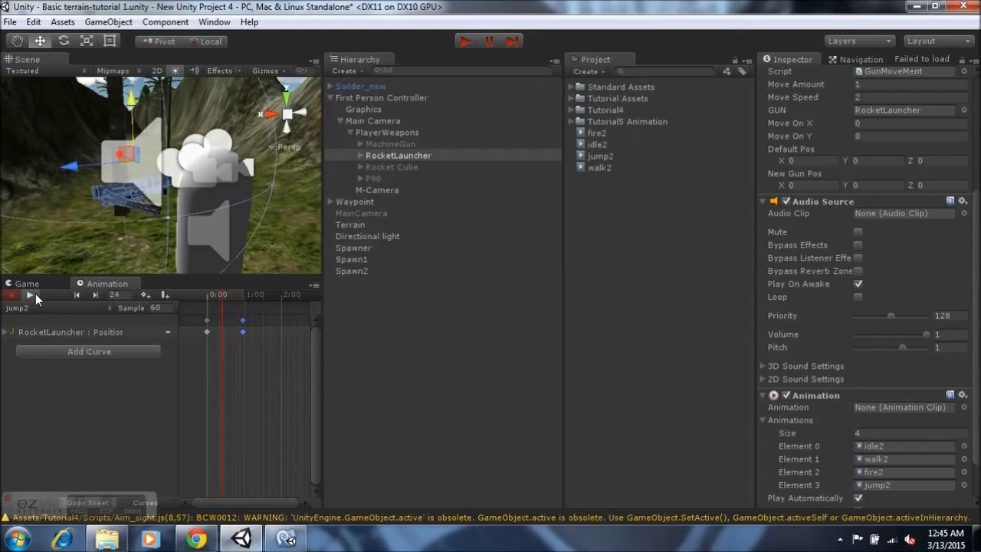
# Create and save a new clip named sprint2 from the Animation window's clip list.
pyautogui.click(93, 309)
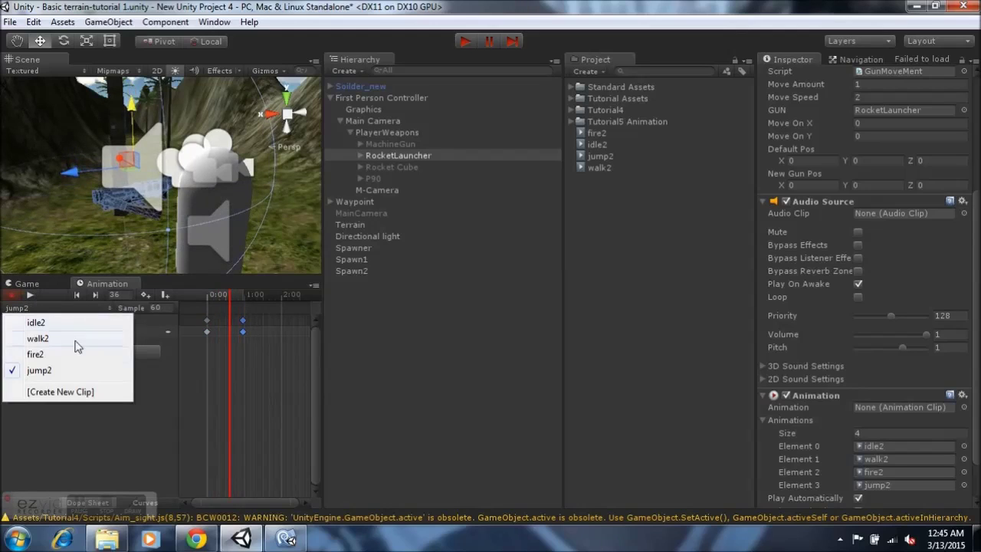
pyautogui.click(61, 391)
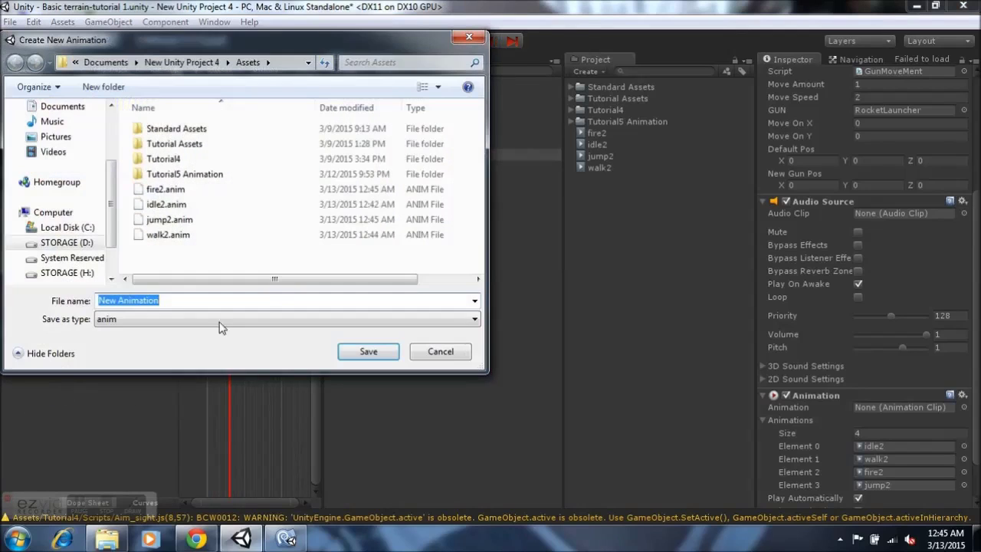
pyautogui.write('sp')
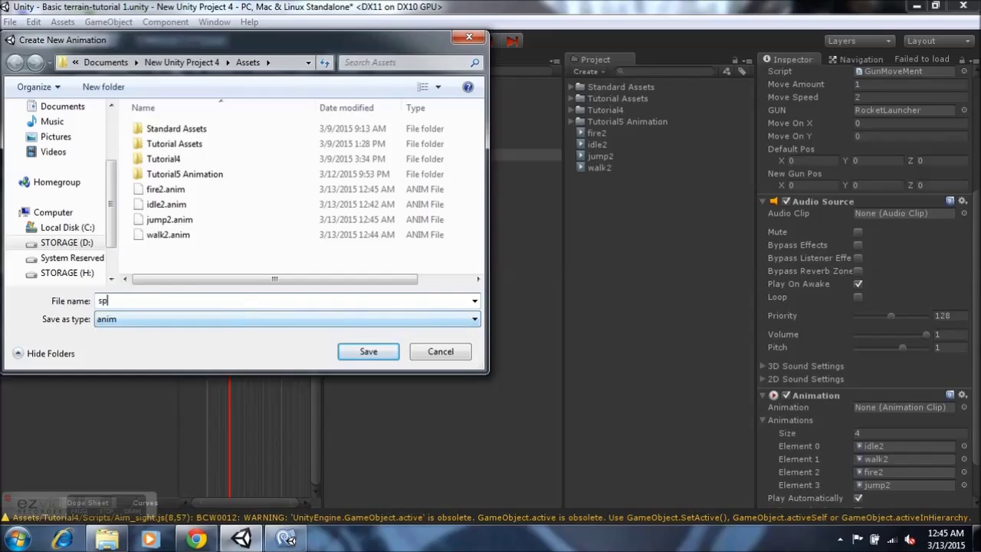
pyautogui.write('rint2')
pyautogui.press('Return')
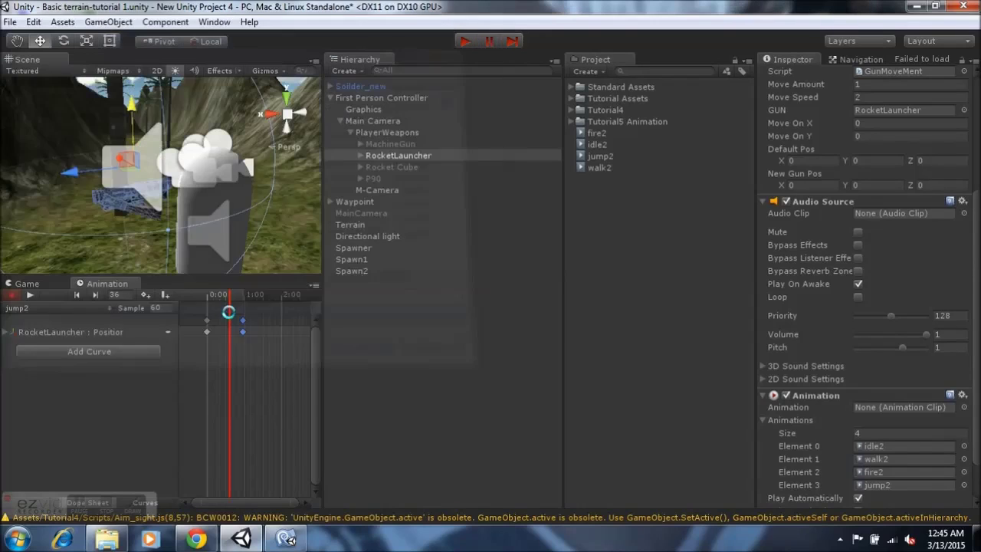
# Record rising and falling position keys for sprint2 at frames 0, 19, 36 and 42.
pyautogui.click(11, 294)
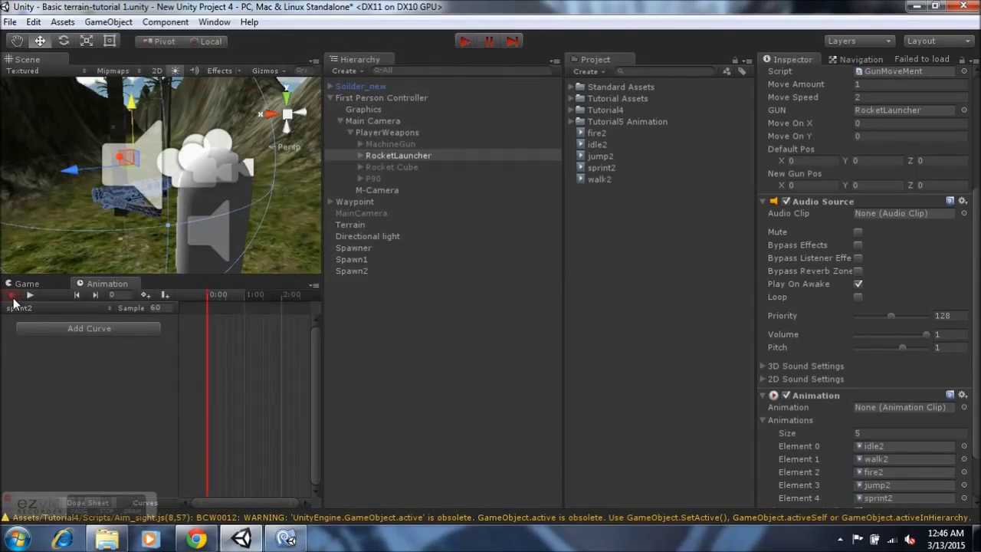
pyautogui.moveTo(137, 158); pyautogui.dragTo(138, 141)
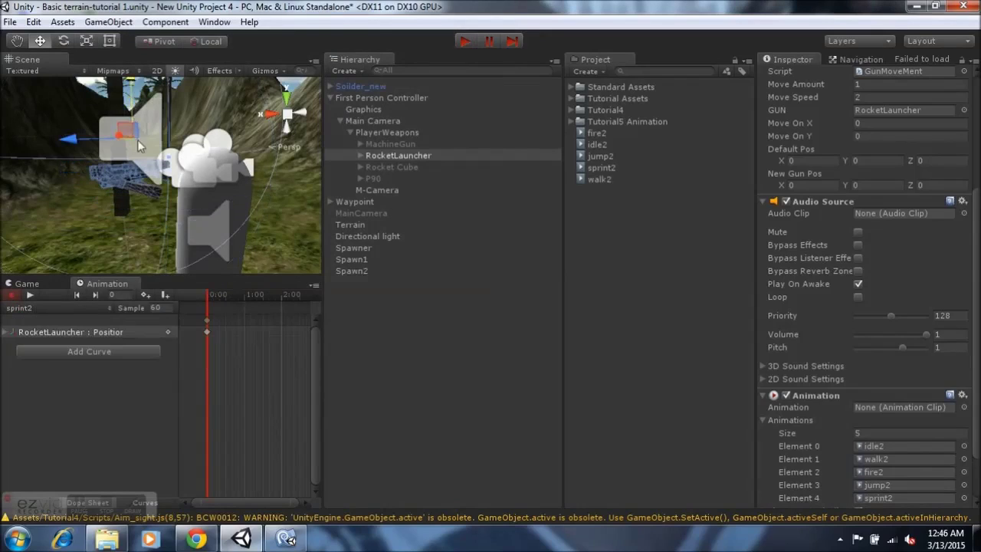
pyautogui.click(213, 301)
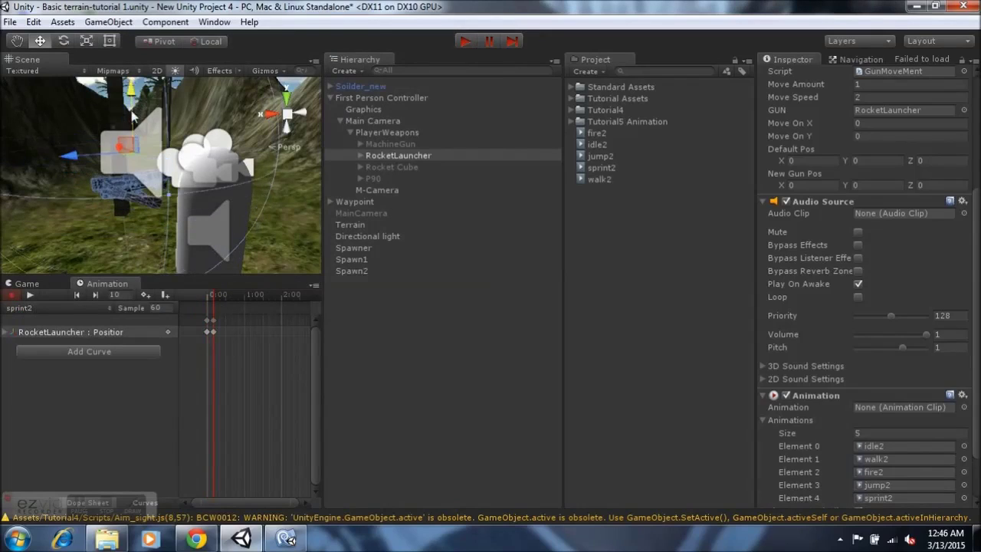
pyautogui.click(221, 304)
pyautogui.moveTo(135, 146); pyautogui.dragTo(136, 129)
pyautogui.click(225, 306)
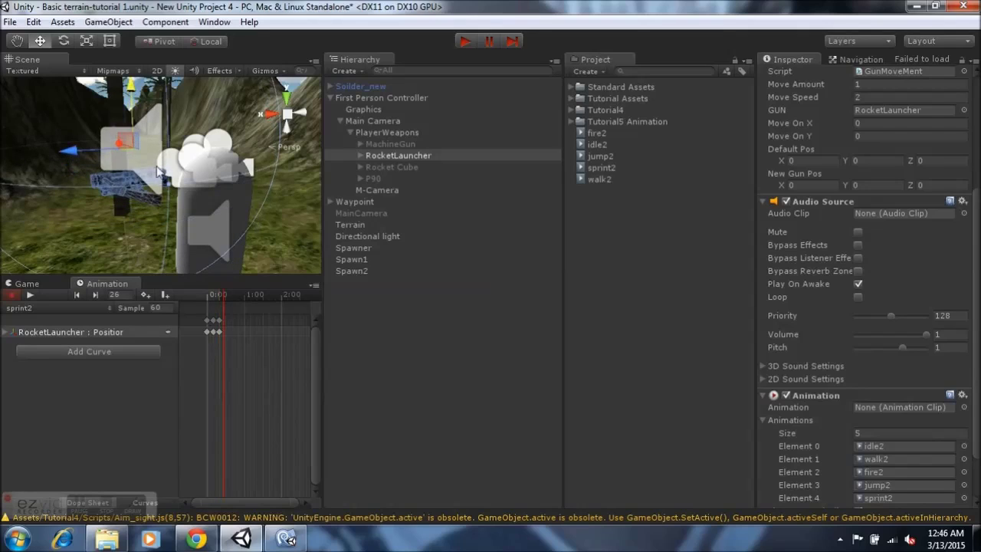
pyautogui.click(127, 125)
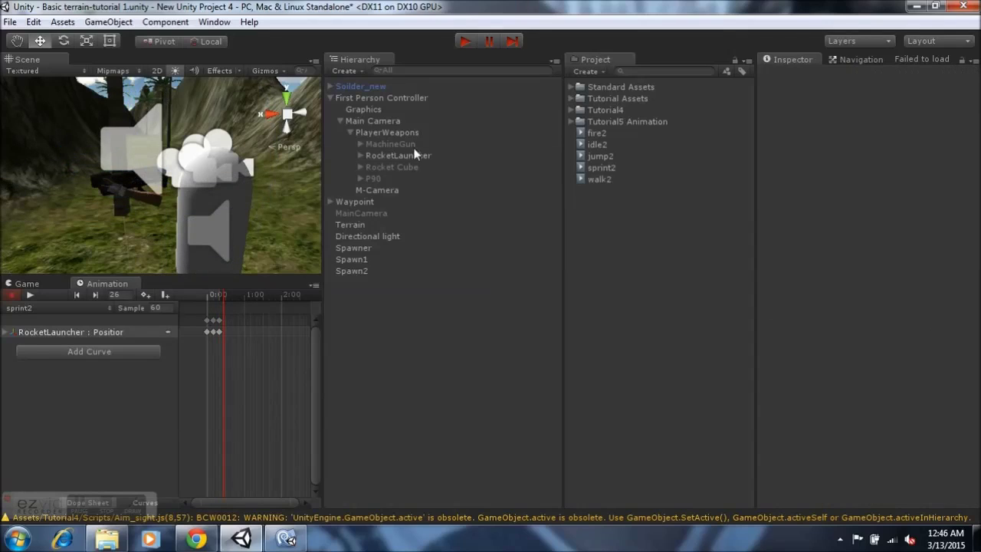
pyautogui.click(398, 154)
pyautogui.click(134, 98)
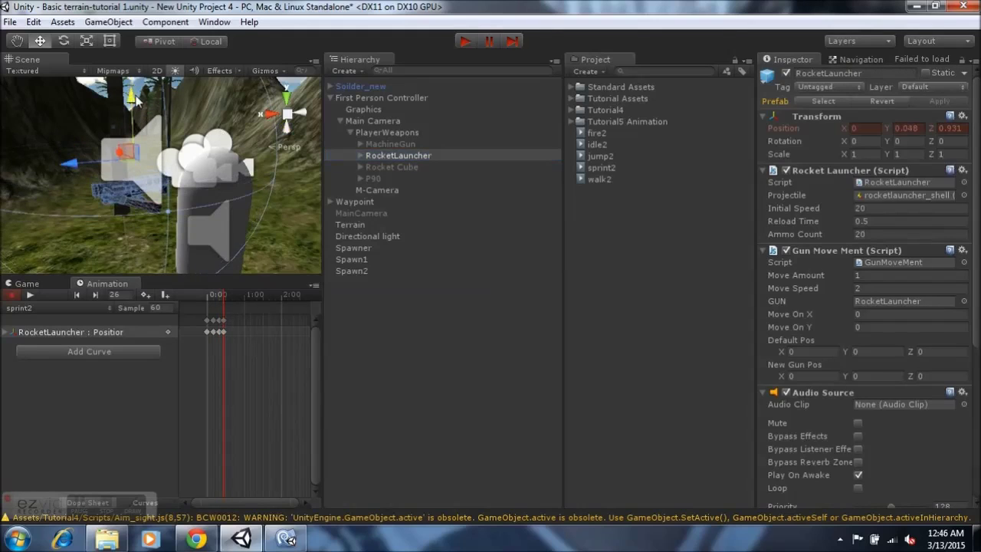
pyautogui.click(230, 300)
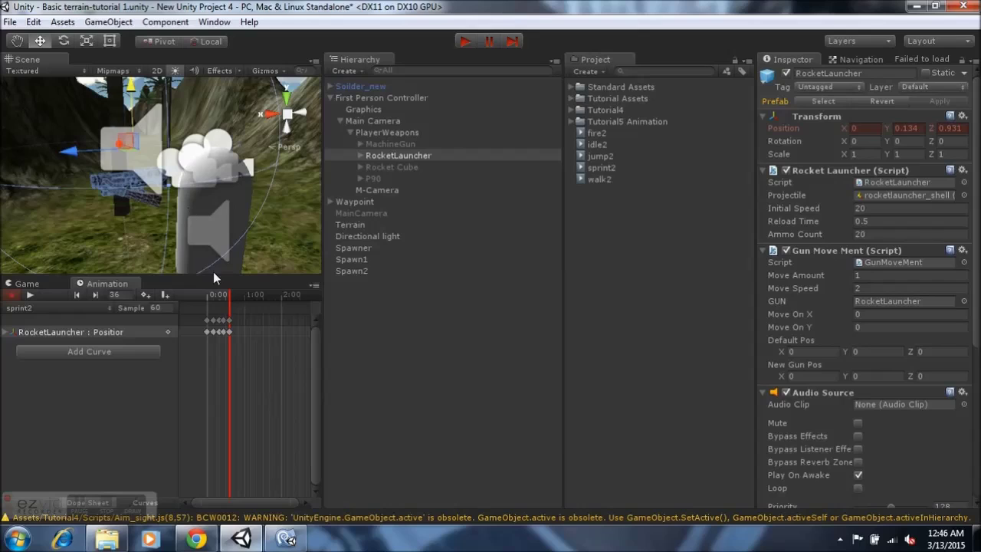
pyautogui.click(233, 298)
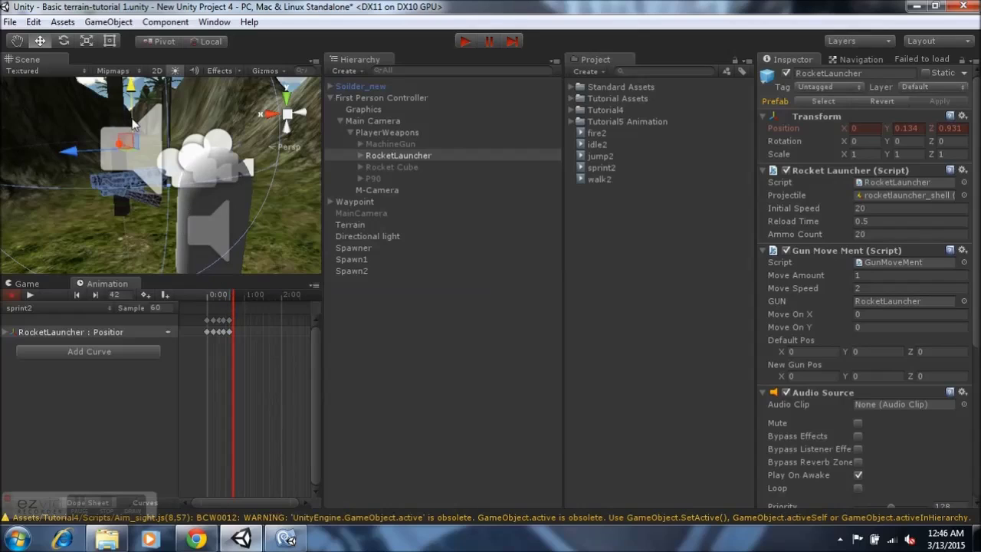
pyautogui.moveTo(133, 122); pyautogui.dragTo(102, 179)
# Preview sprint2, then inspect the fire2 and idle2 clips.
pyautogui.click(30, 294)
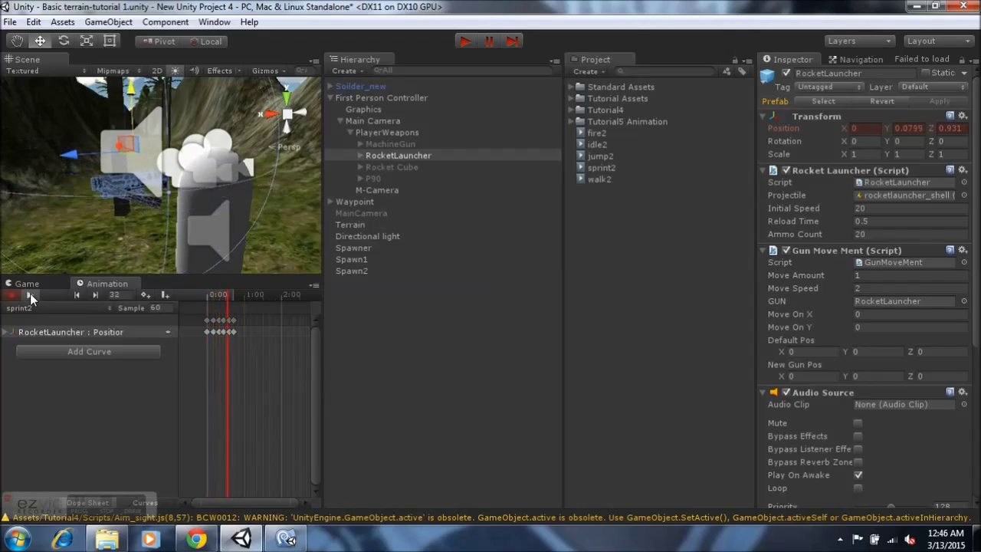
pyautogui.click(30, 294)
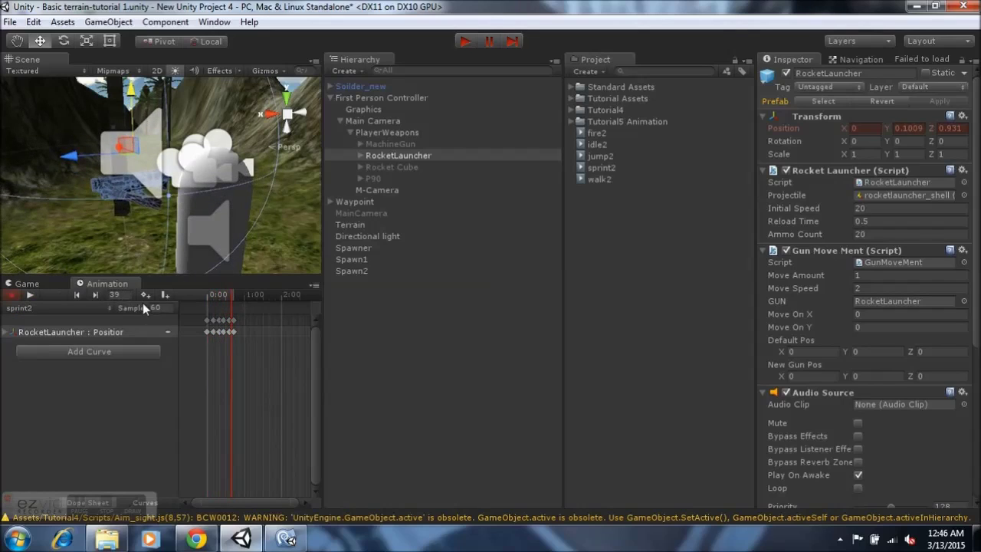
pyautogui.click(597, 134)
pyautogui.click(598, 144)
# Inspect the jump2, sprint2 and walk2 clip settings, then select the RocketLauncher.
pyautogui.click(602, 156)
pyautogui.click(605, 168)
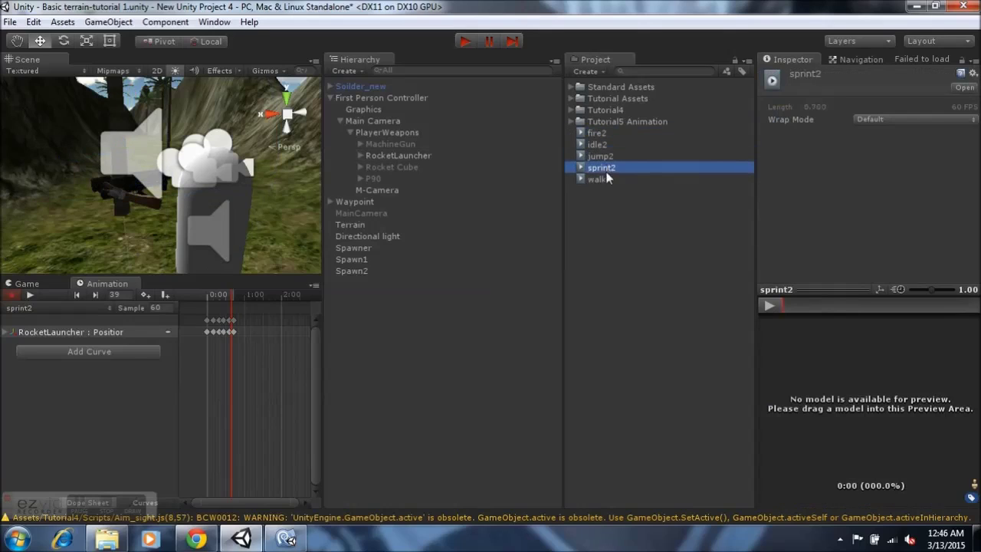
pyautogui.click(606, 180)
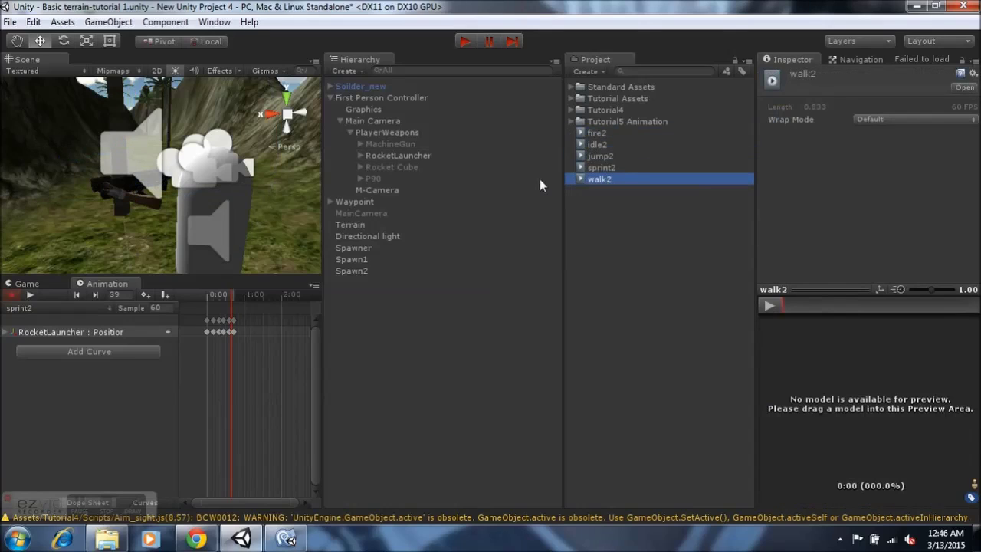
pyautogui.click(399, 155)
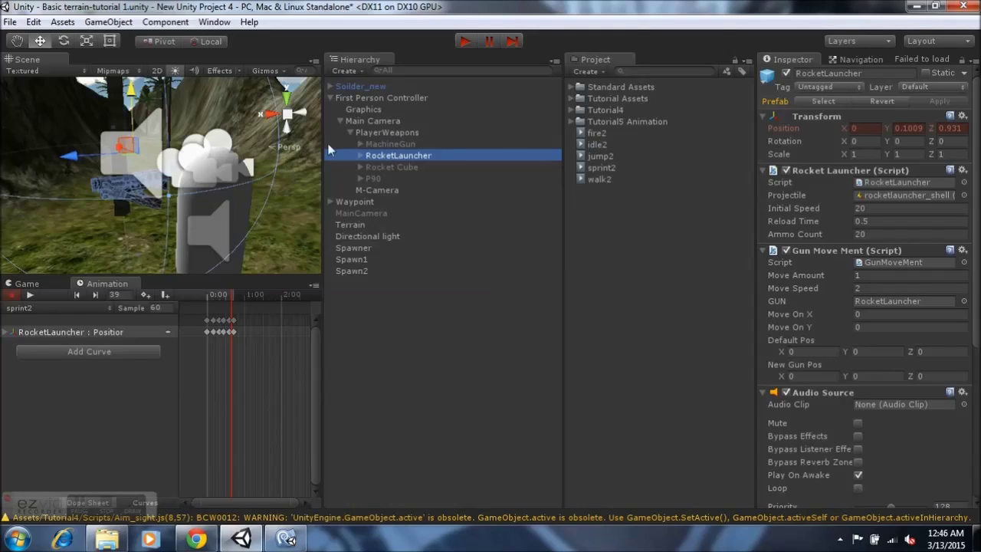
# Compare fire2's settings (0.467 length, Default wrap) with the RocketLauncher's five-clip Animation list.
pyautogui.click(598, 132)
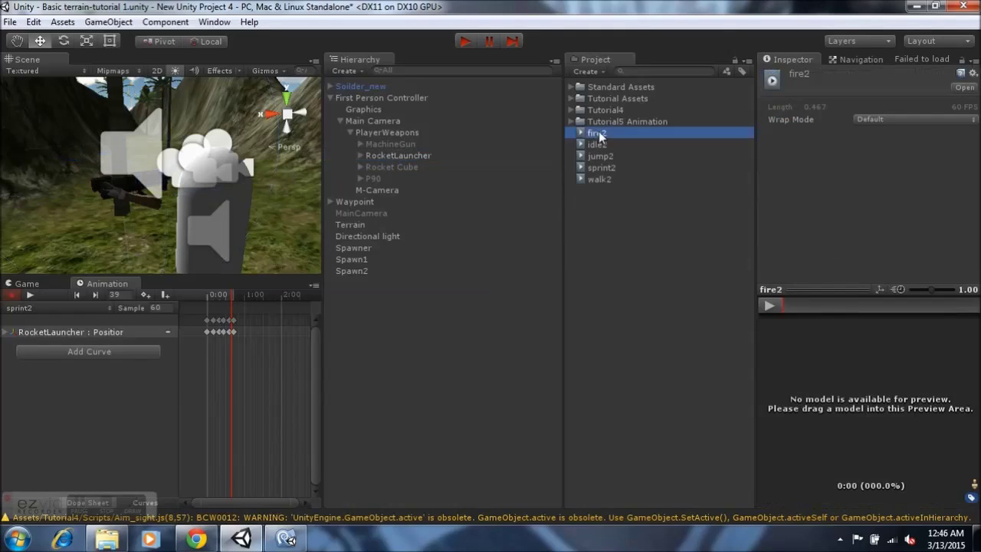
pyautogui.click(425, 154)
pyautogui.scroll(-5, 861, 291)
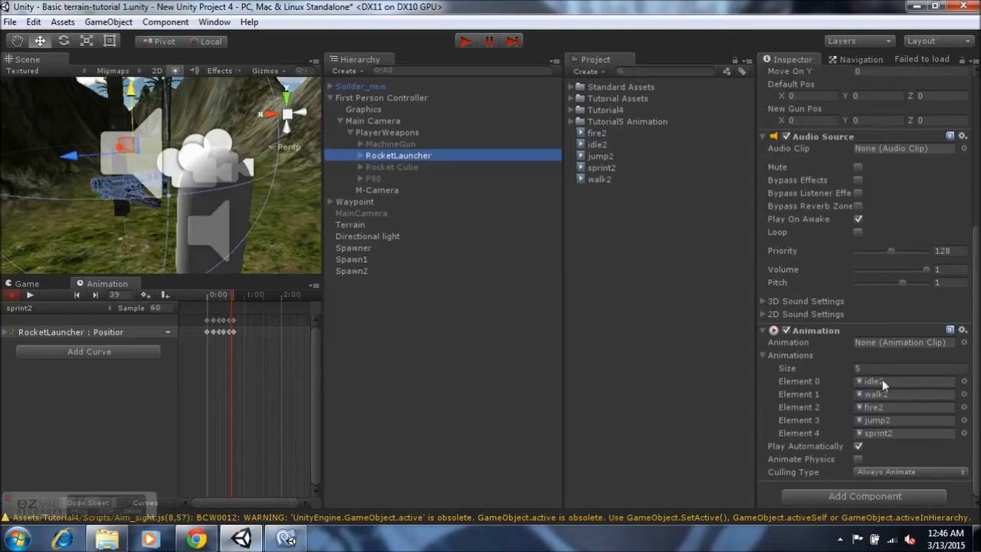
pyautogui.click(595, 133)
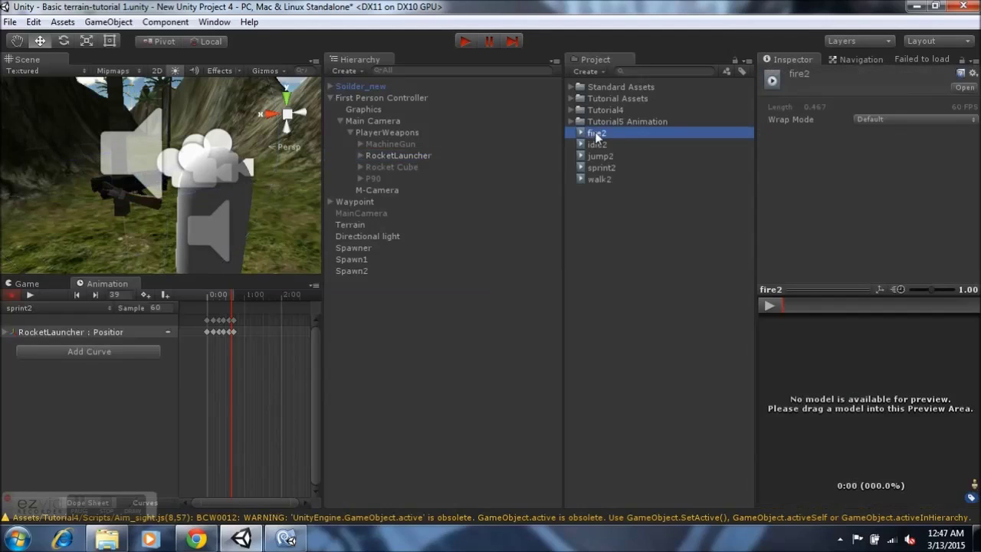
# Leave fire2 at Default wrap mode and set idle2 to Loop.
pyautogui.click(902, 119)
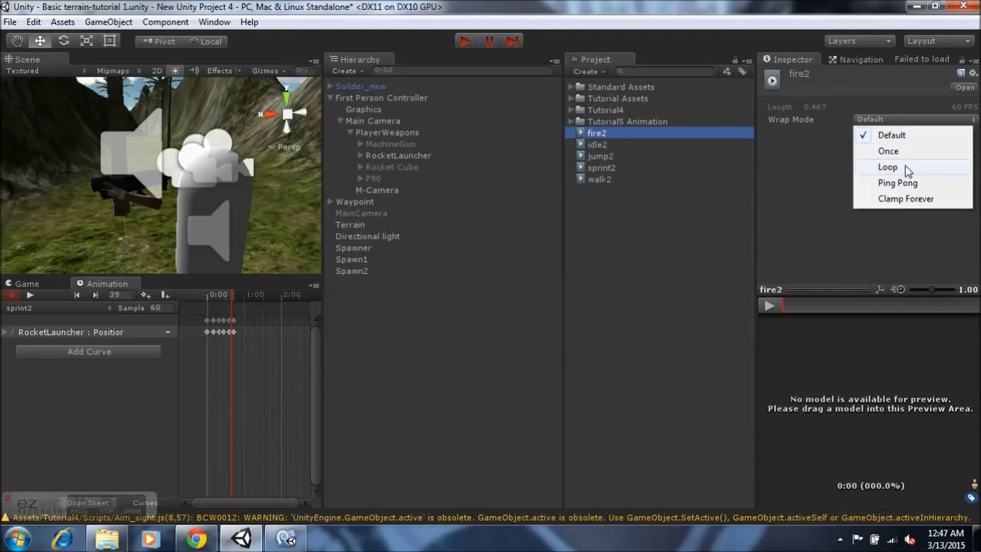
pyautogui.click(906, 169)
pyautogui.click(904, 119)
pyautogui.click(898, 135)
pyautogui.click(601, 145)
pyautogui.click(904, 120)
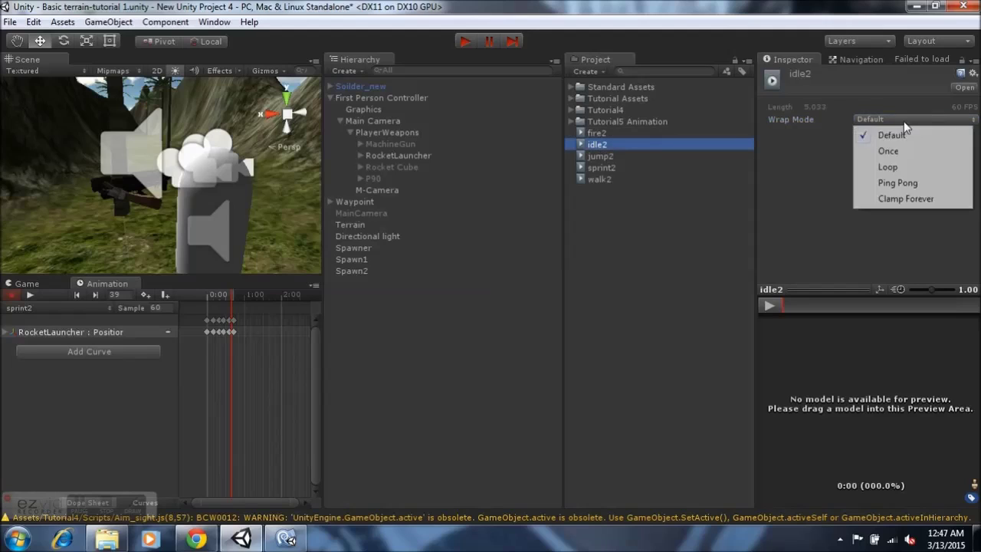
pyautogui.click(904, 166)
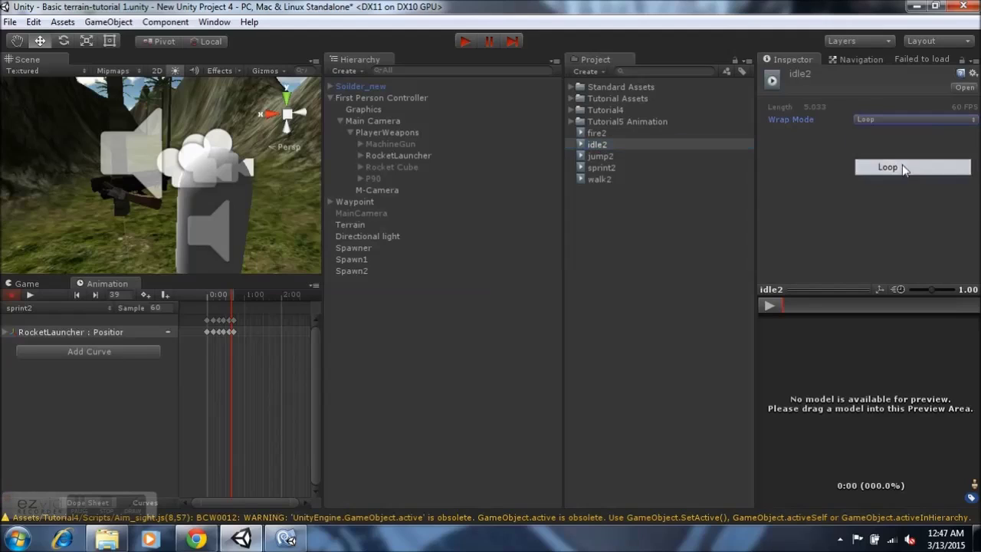
# Set jump2's wrap mode to Once and sprint2 and walk2 to Loop.
pyautogui.click(611, 159)
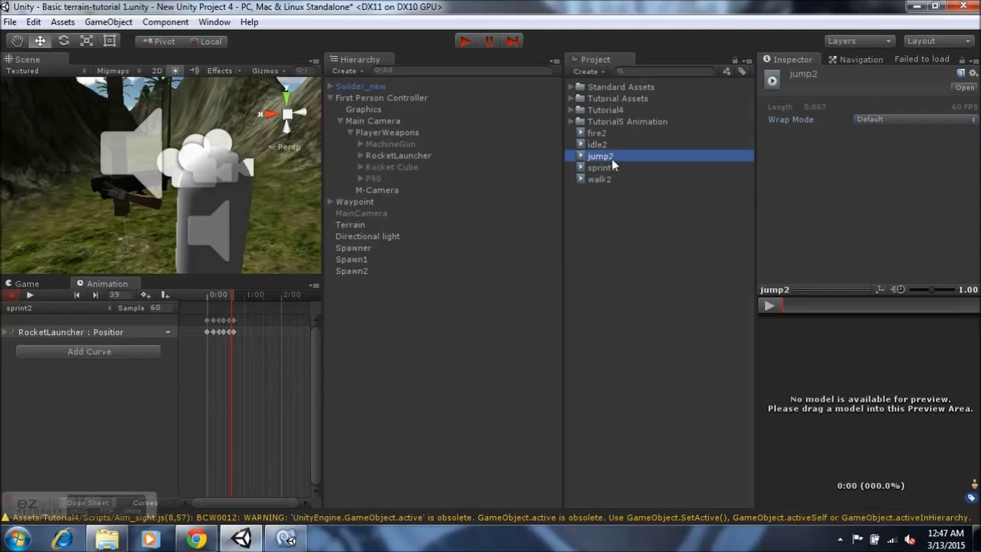
pyautogui.click(866, 121)
pyautogui.click(881, 154)
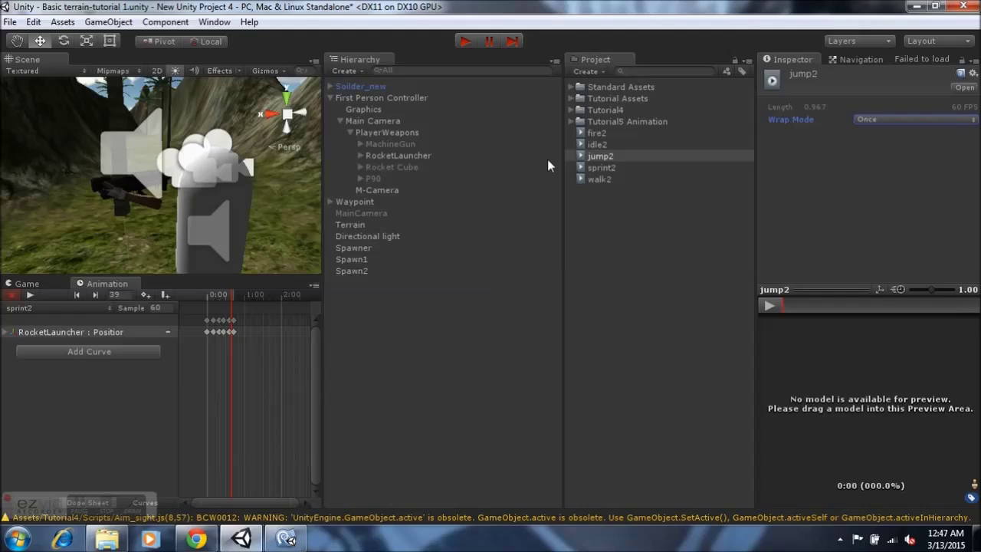
pyautogui.click(616, 167)
pyautogui.click(864, 120)
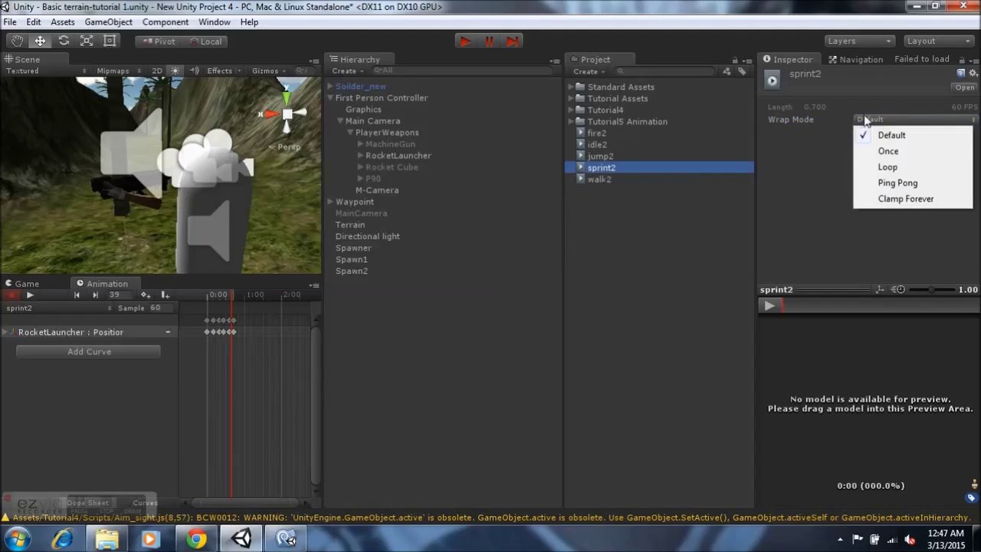
pyautogui.click(885, 168)
pyautogui.click(613, 179)
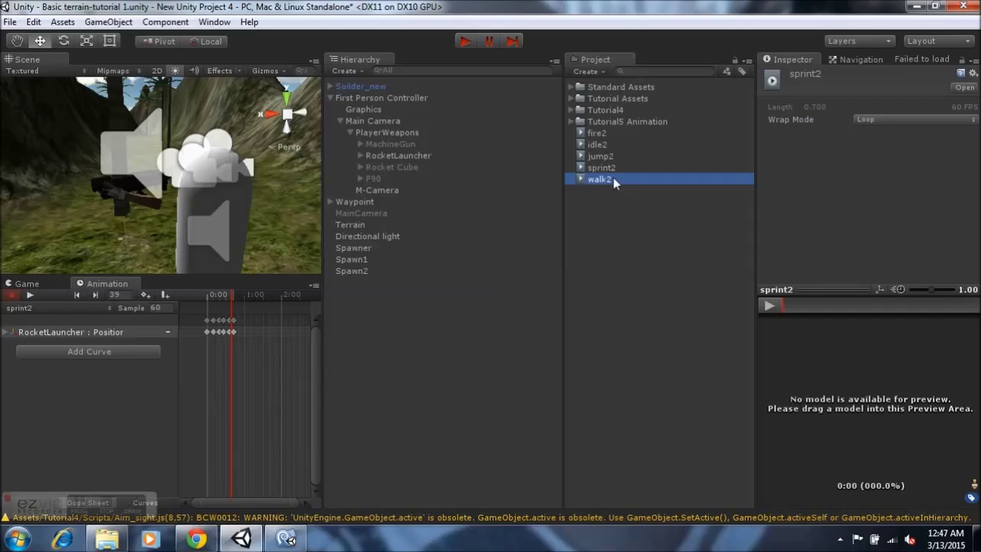
pyautogui.click(889, 119)
pyautogui.click(890, 165)
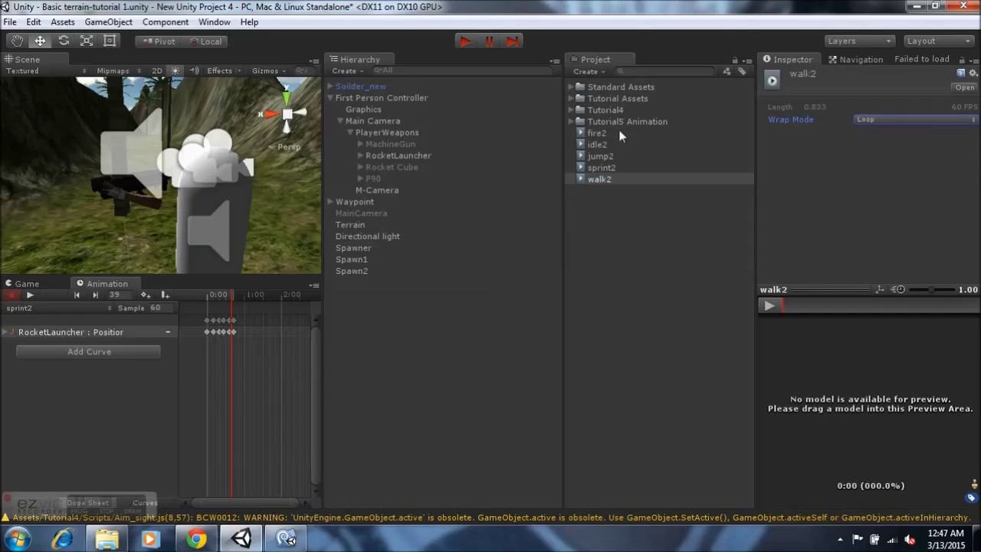